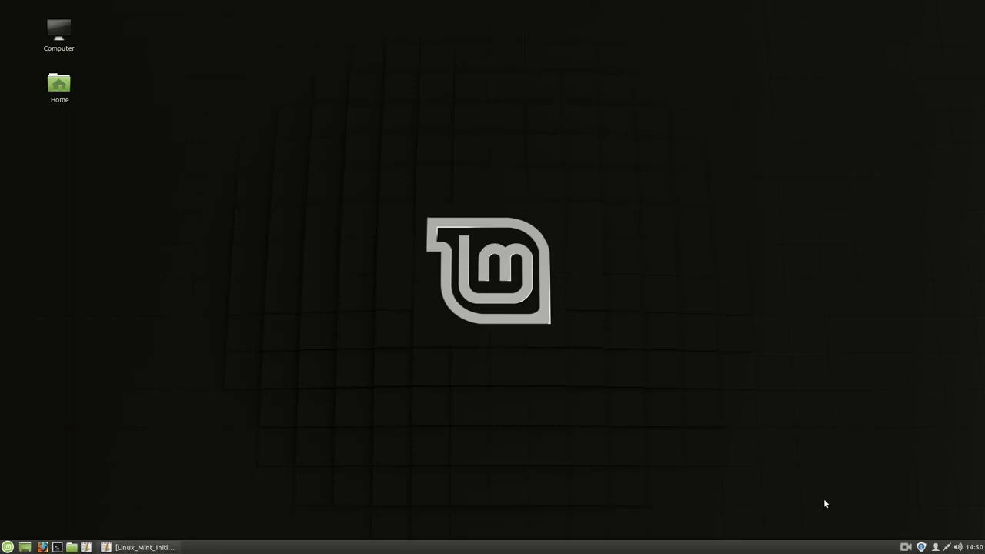
left_click(173, 548)
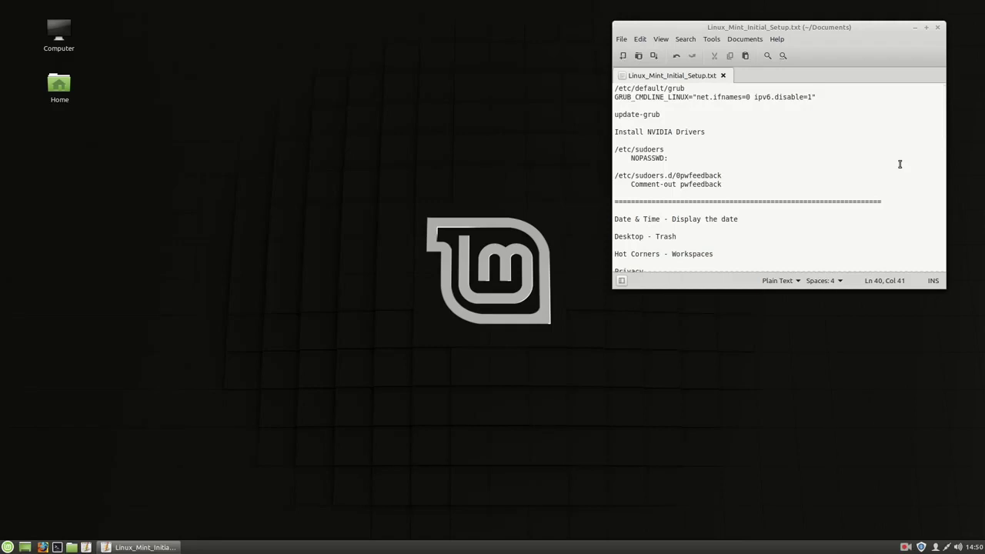
triple_click(732, 97)
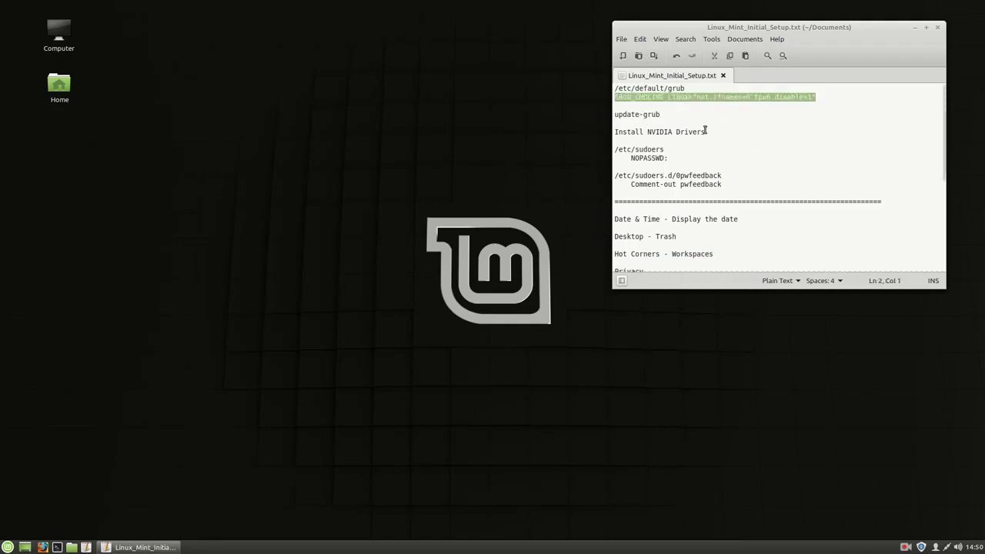
left_click(727, 98)
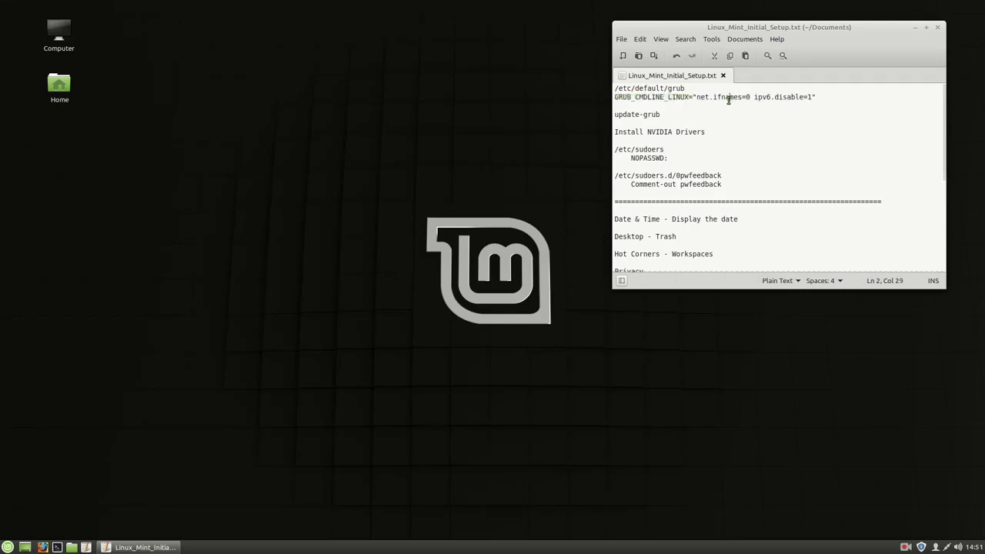
left_click_drag(751, 97, 694, 98)
left_click_drag(823, 28, 840, 15)
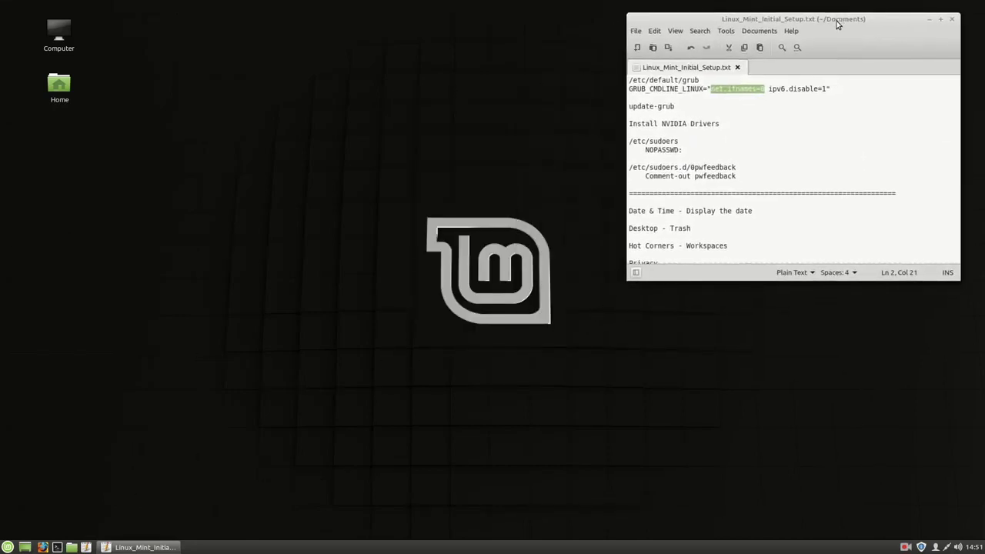
left_click(715, 88)
left_click_drag(764, 88, 709, 89)
left_click(685, 80)
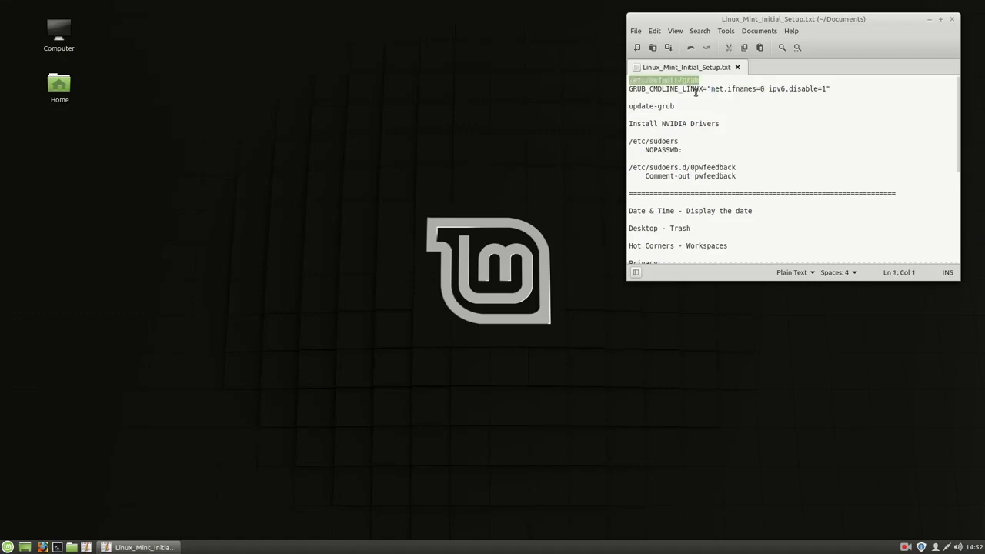
left_click(803, 90)
double_click(803, 90)
left_click(803, 91)
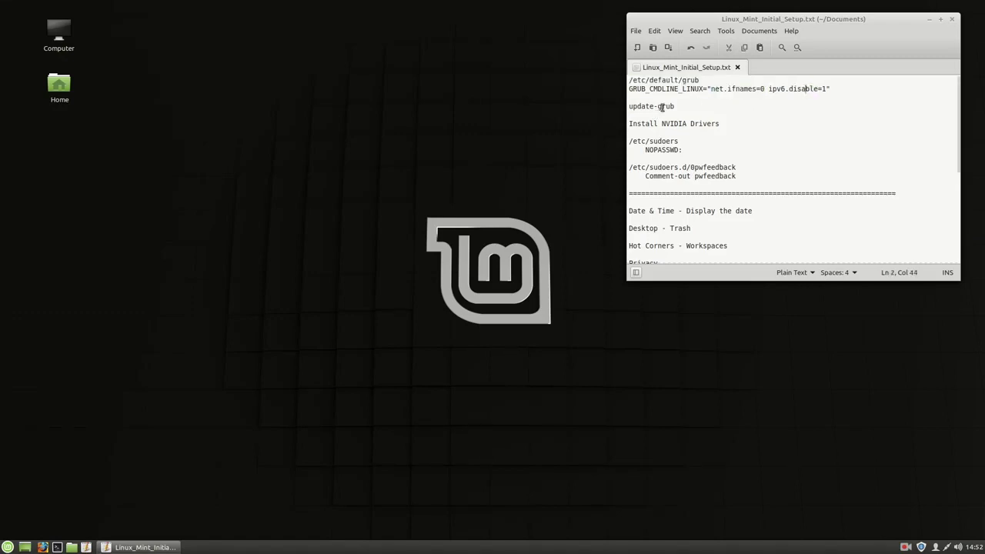
triple_click(677, 106)
triple_click(670, 88)
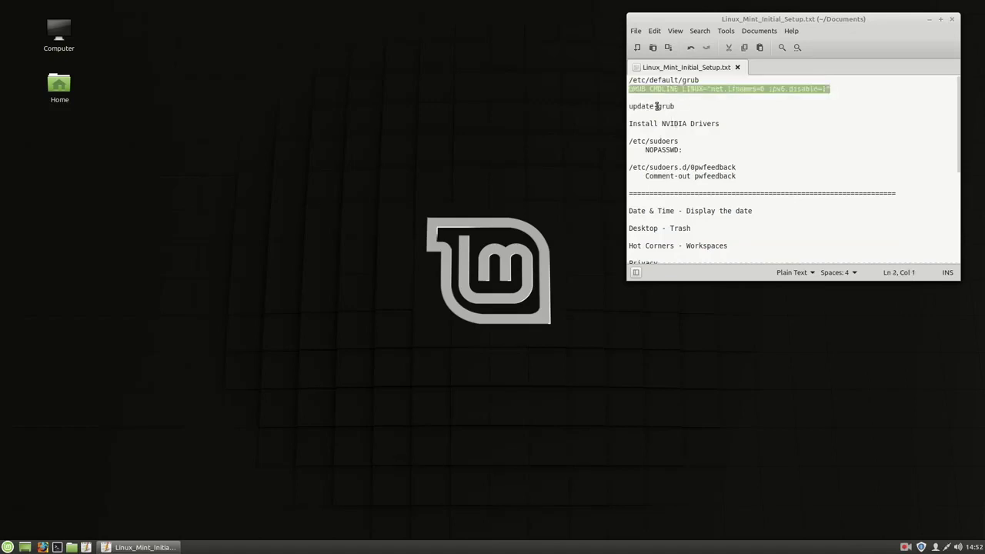
triple_click(654, 105)
left_click(785, 89)
left_click_drag(767, 89, 829, 89)
left_click(798, 90)
double_click(806, 89)
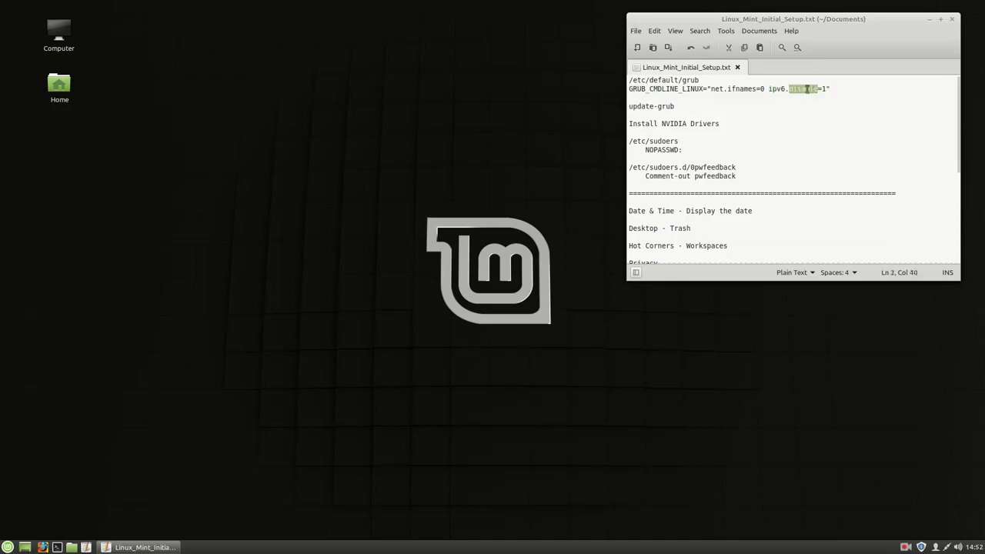
key("End")
key("shift+Home")
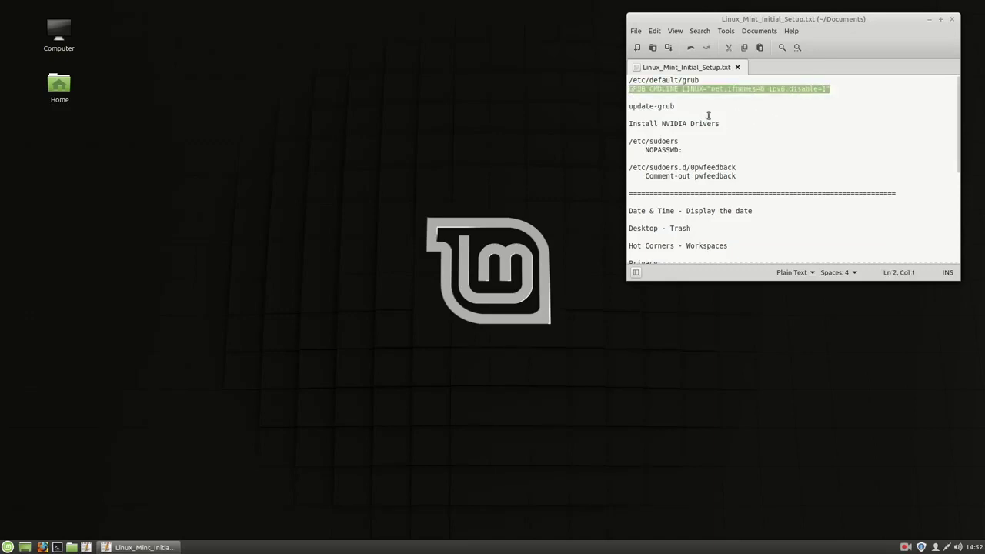
triple_click(659, 105)
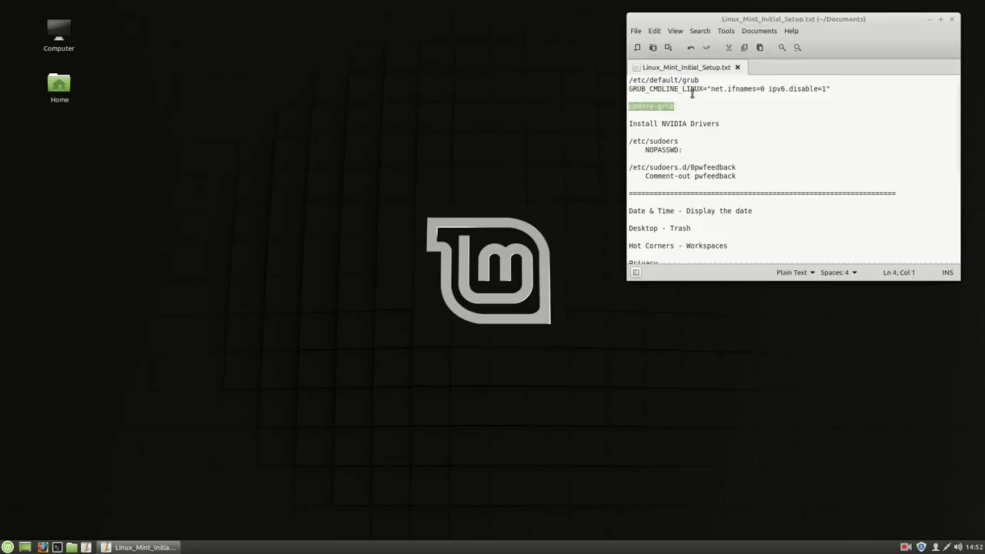
double_click(693, 90)
triple_click(693, 89)
triple_click(682, 82)
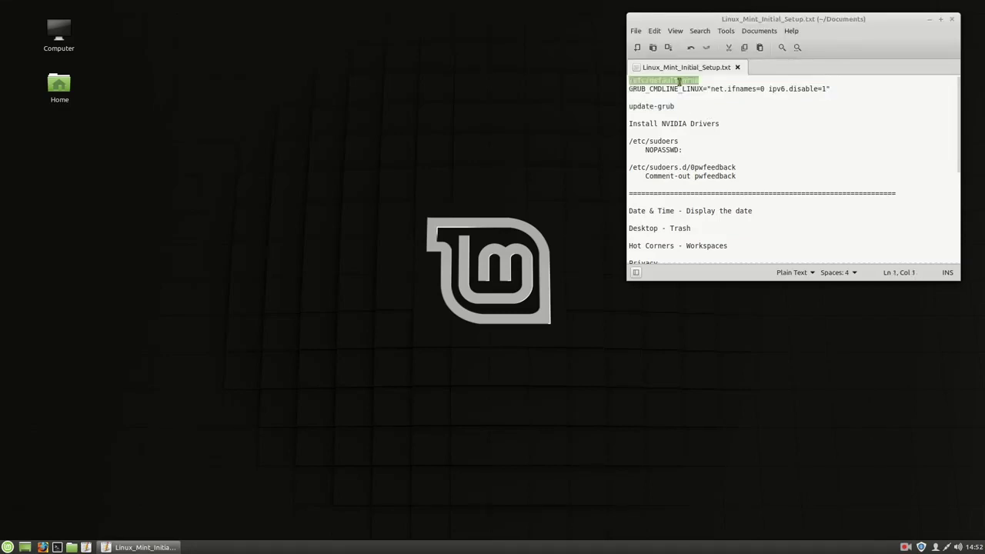
triple_click(662, 124)
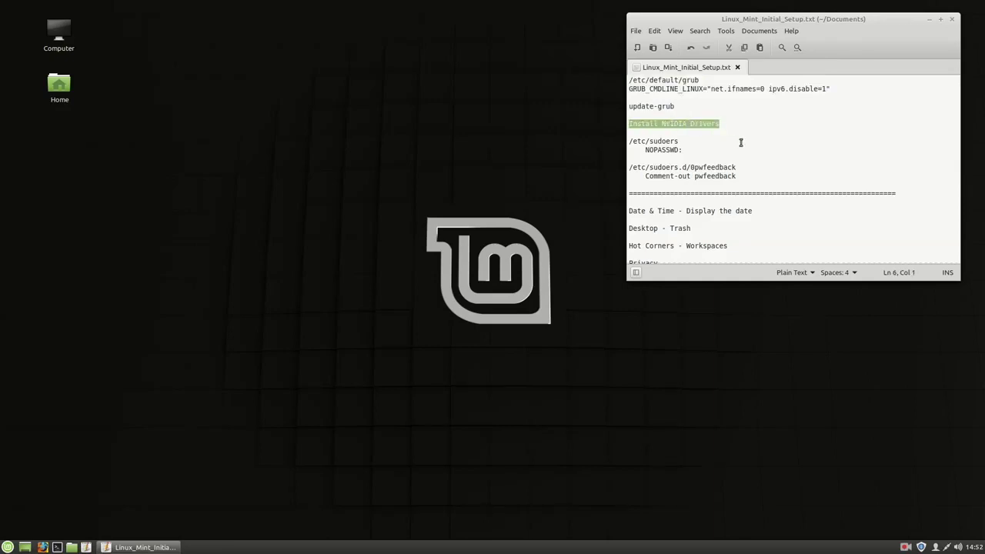
triple_click(658, 150)
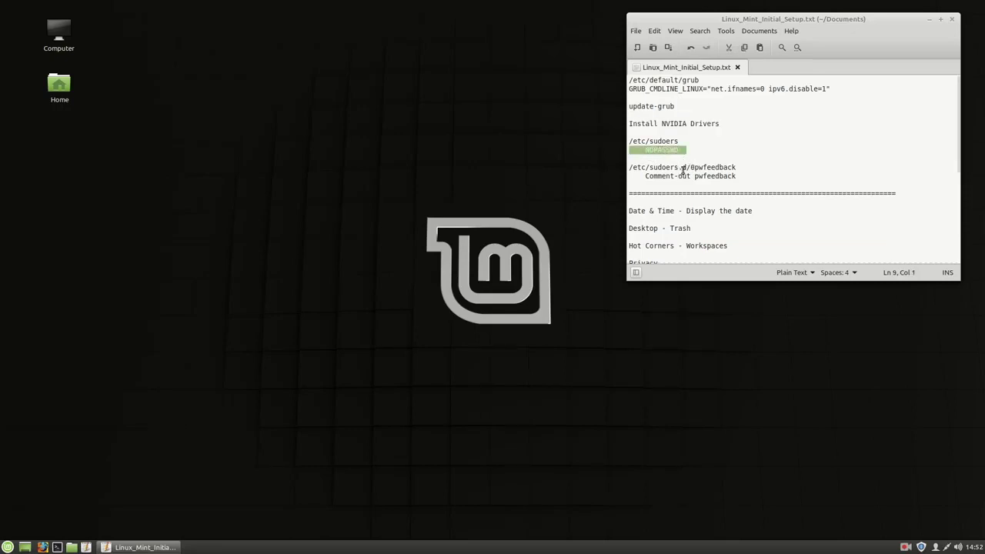
triple_click(696, 167)
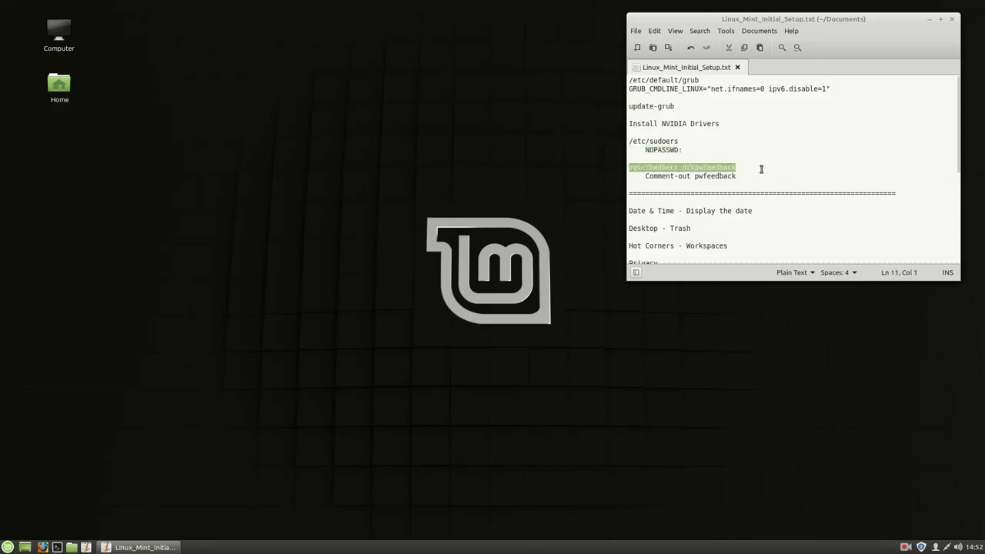
triple_click(717, 176)
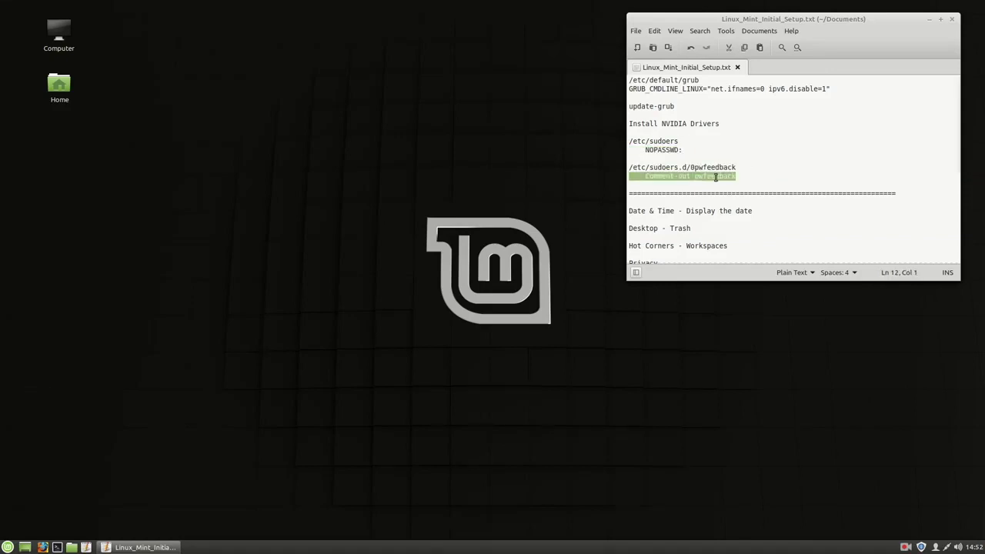
- Scroll the checklist past the system-file notes to the Date & Time items and open the Mint menu
left_click(735, 186)
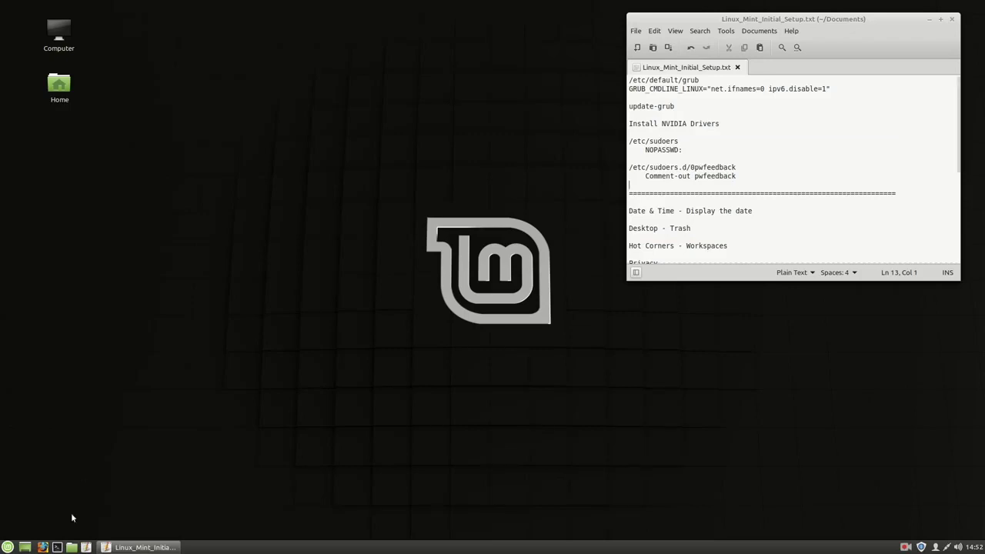
left_click(885, 209)
scroll(868, 221, "down", 2)
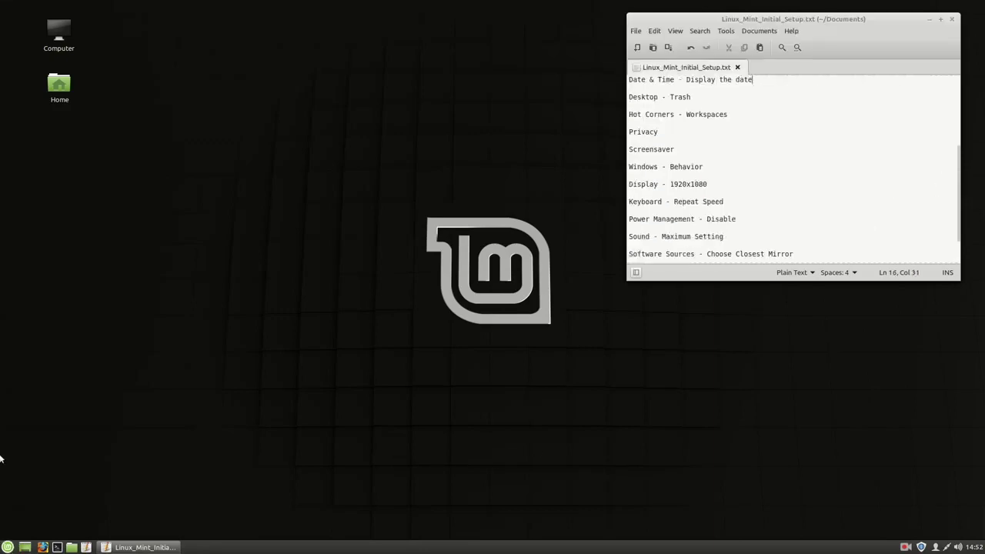
scroll(716, 182, "up", 3)
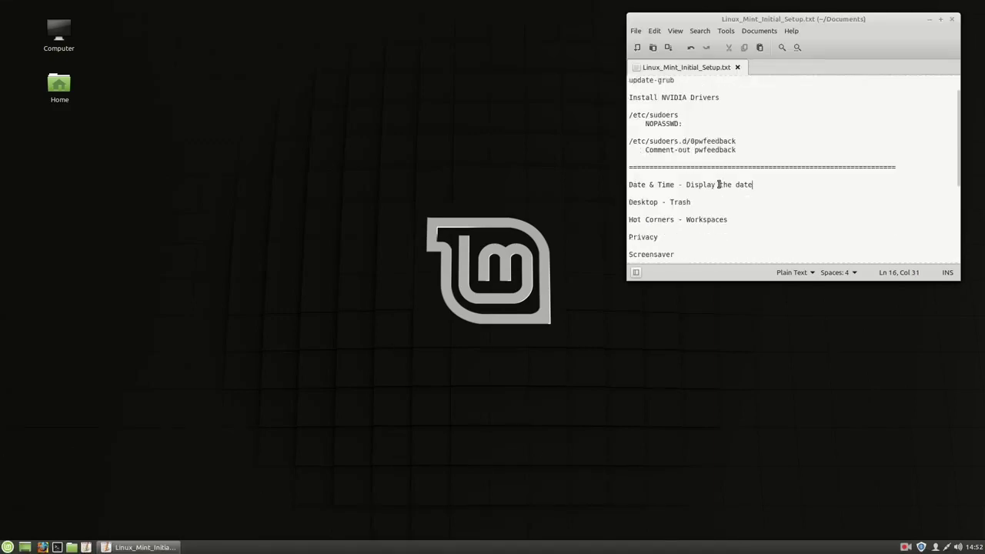
left_click_drag(743, 177, 630, 80)
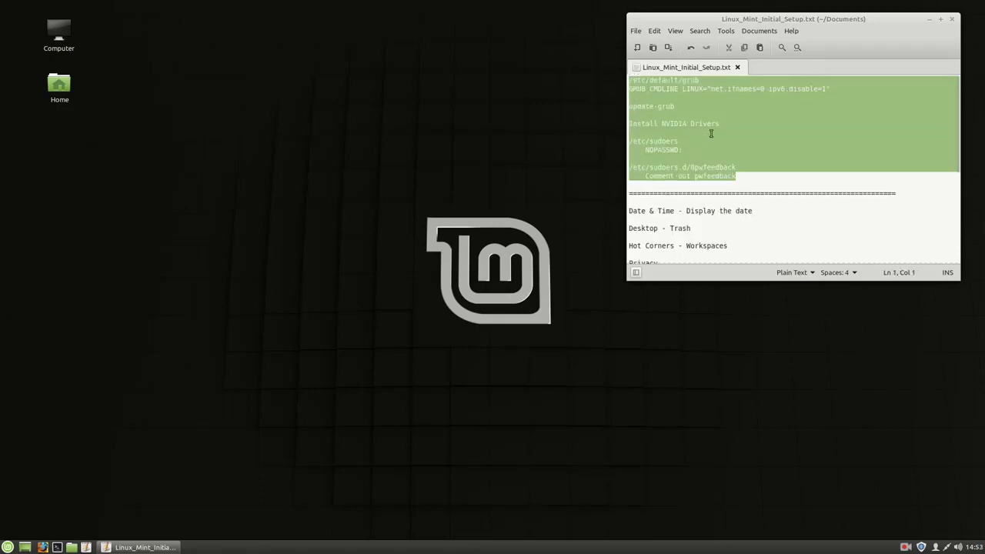
left_click(706, 182)
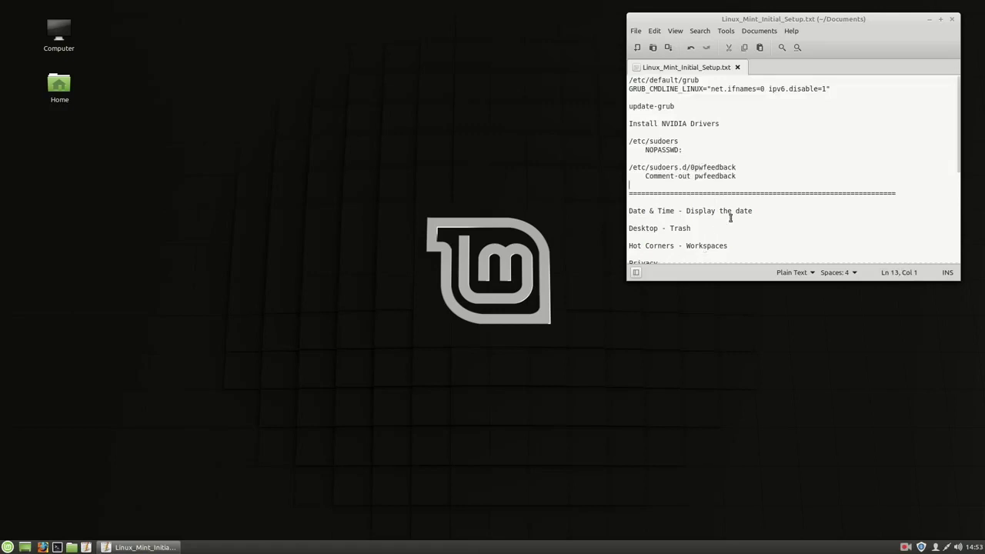
scroll(730, 218, "down", 2)
scroll(730, 218, "down", 1)
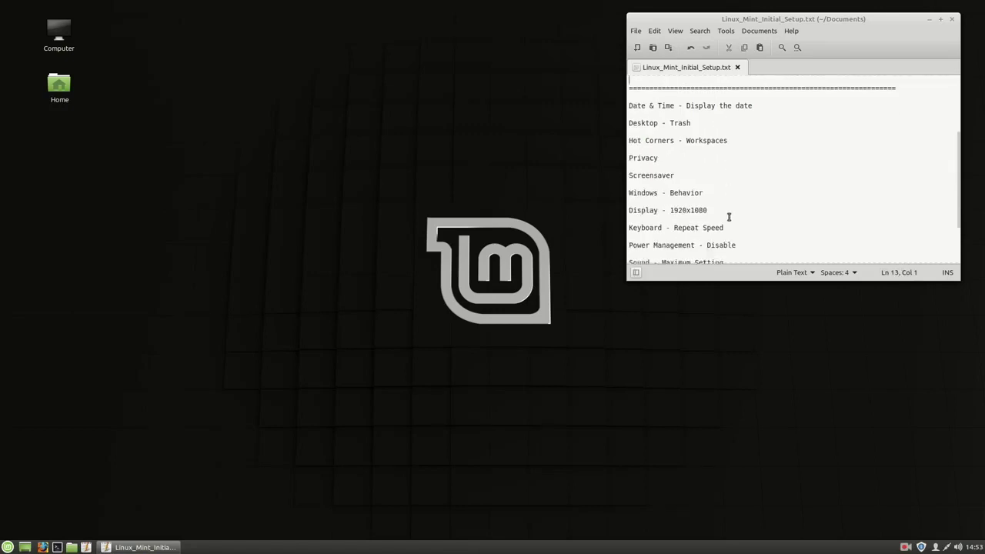
left_click(8, 547)
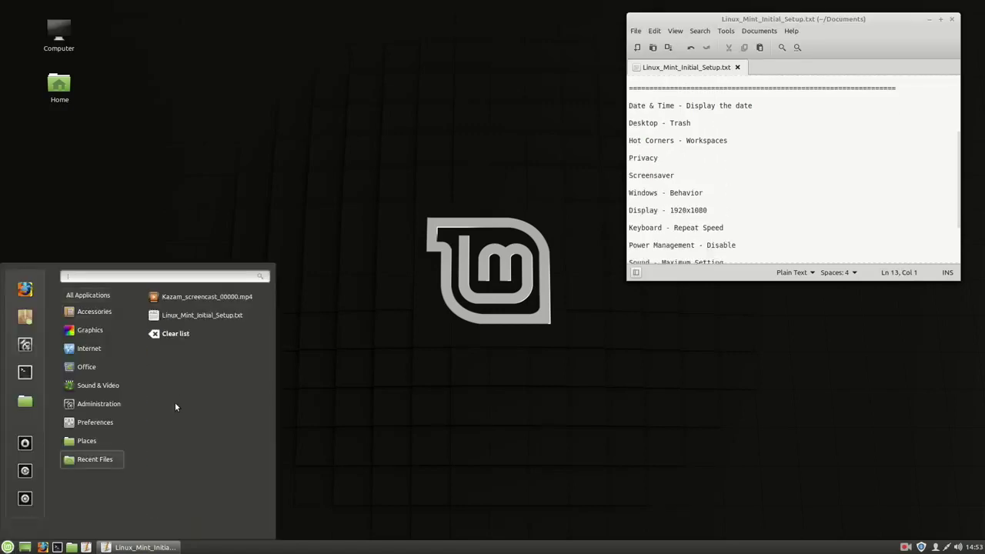
- Launch Welcome Screen by searching 'welcome' and show its First Steps page
type("welcome")
key("Return")
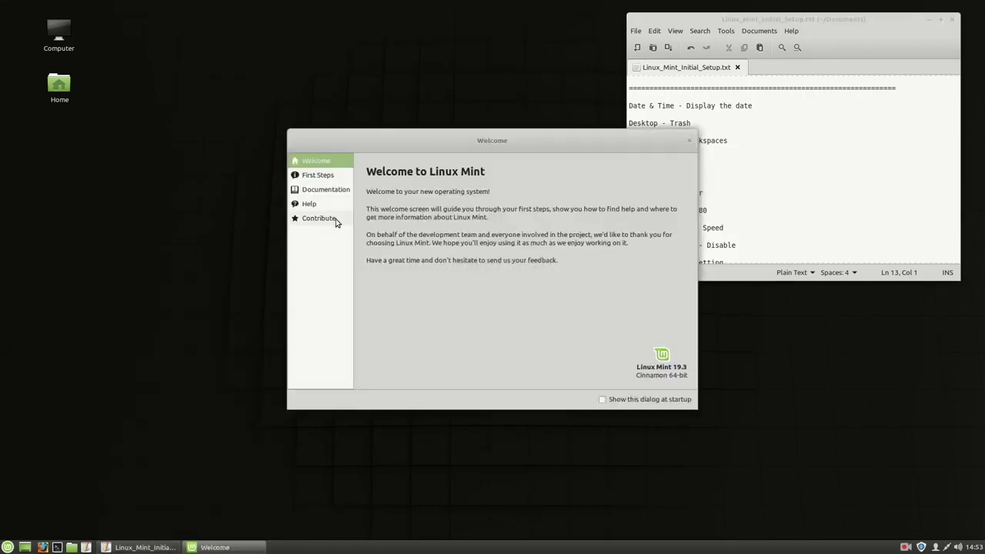
left_click(318, 175)
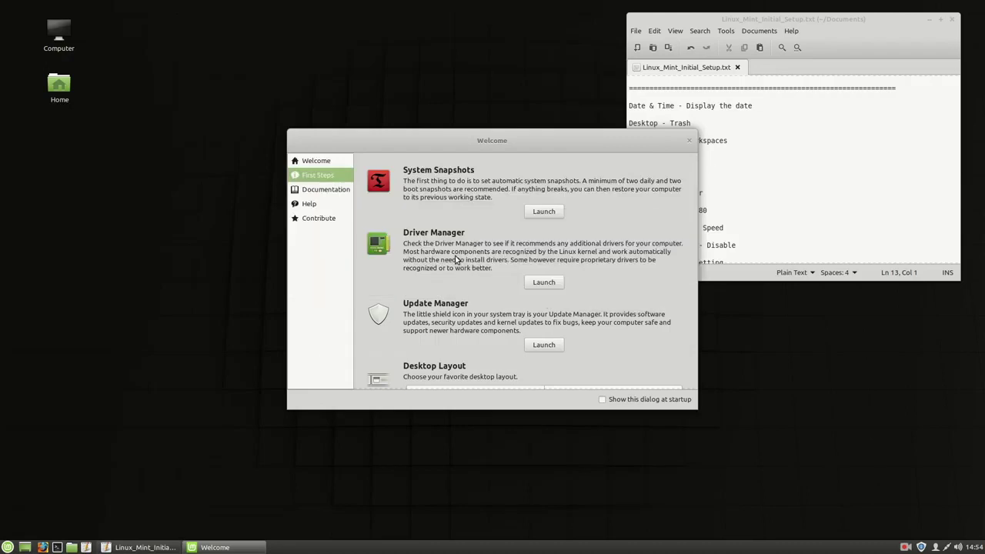
scroll(455, 260, "down", 2)
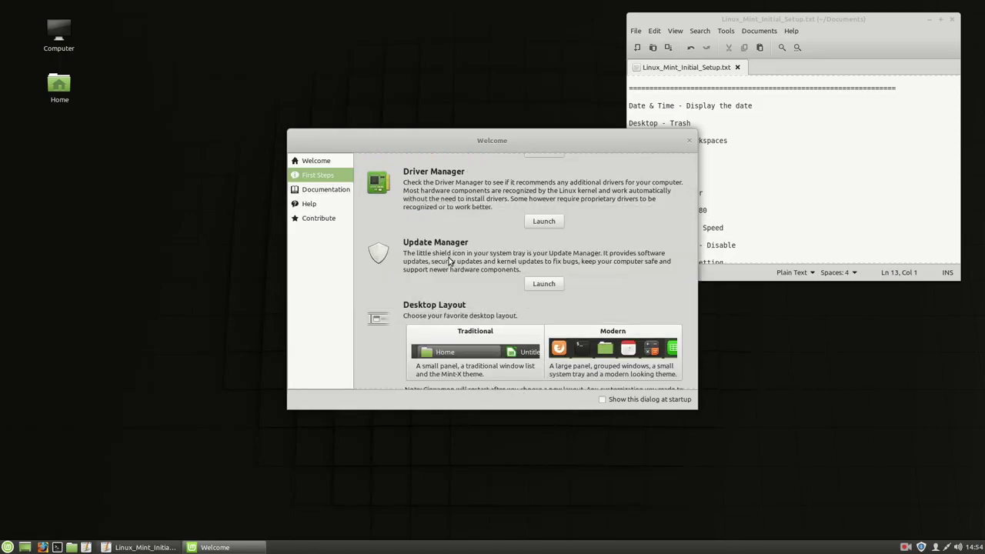
- Review First Steps past Desktop Layout and System Settings, then close the Welcome window
scroll(450, 261, "down", 3)
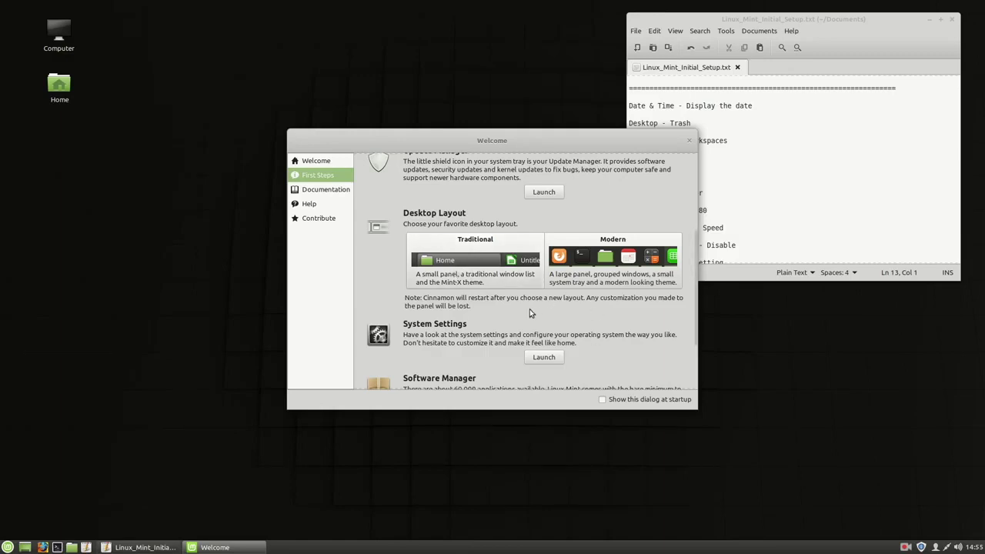
left_click(688, 141)
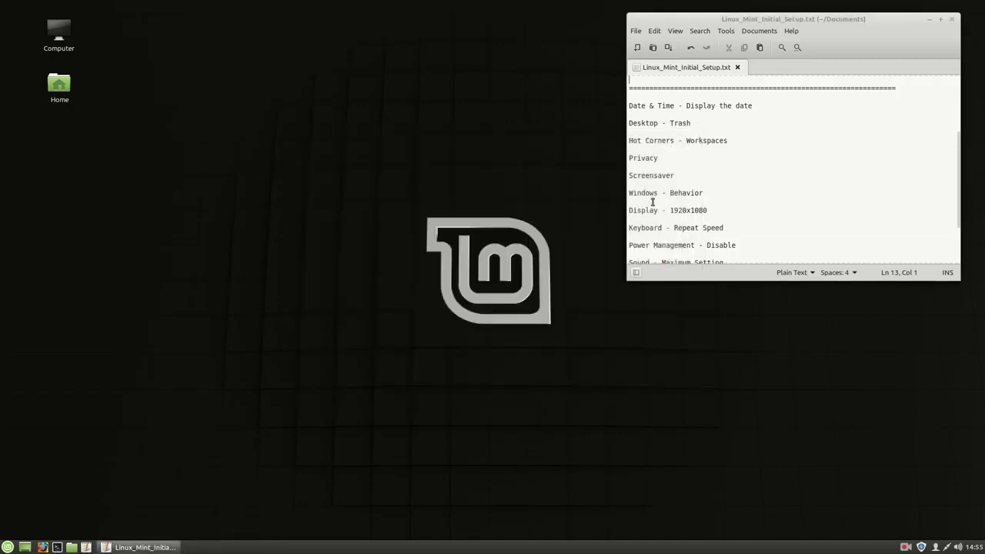
scroll(750, 138, "down", 1)
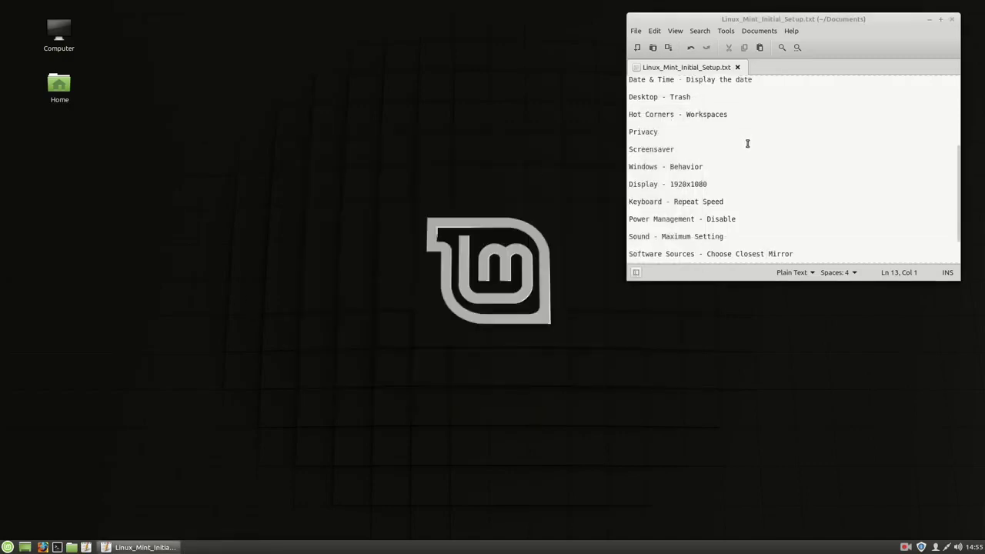
- Review the grub, sudoers and pwfeedback checklist lines and open a terminal moved down-right
scroll(747, 143, "up", 5)
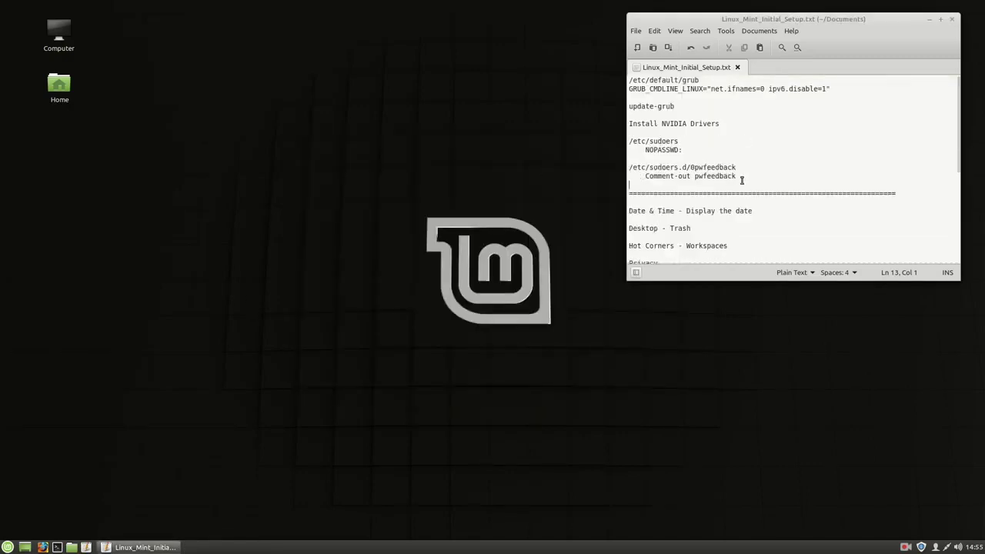
left_click_drag(742, 180, 629, 80)
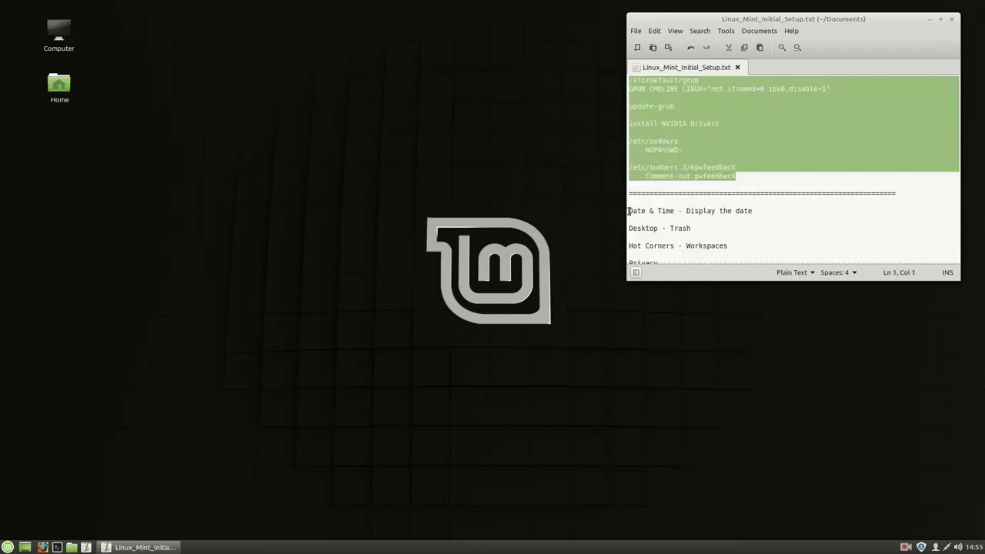
scroll(716, 210, "down", 1)
scroll(716, 211, "up", 1)
left_click(61, 547)
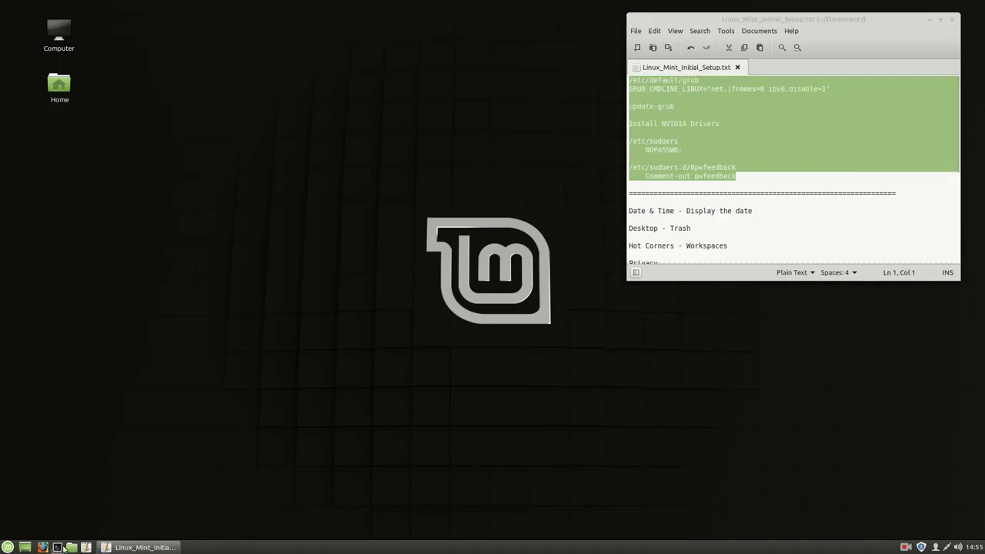
left_click_drag(459, 158, 479, 235)
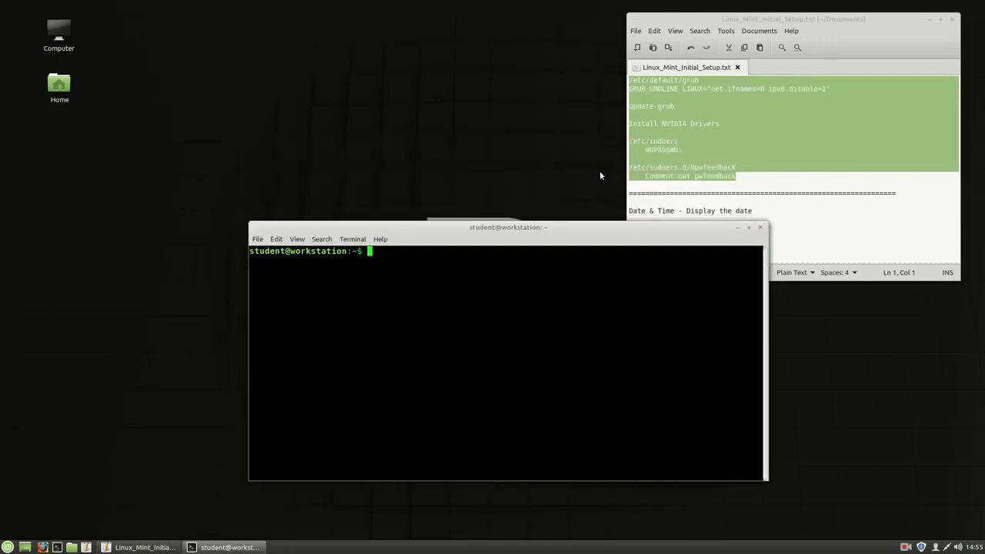
- Confirm GRUB_CMDLINE_LINUX in /etc/default/grub reads "net.ifnames=0 ipv6.disable=1" and save with :wq
type("sudo vim /etc/default/gr")
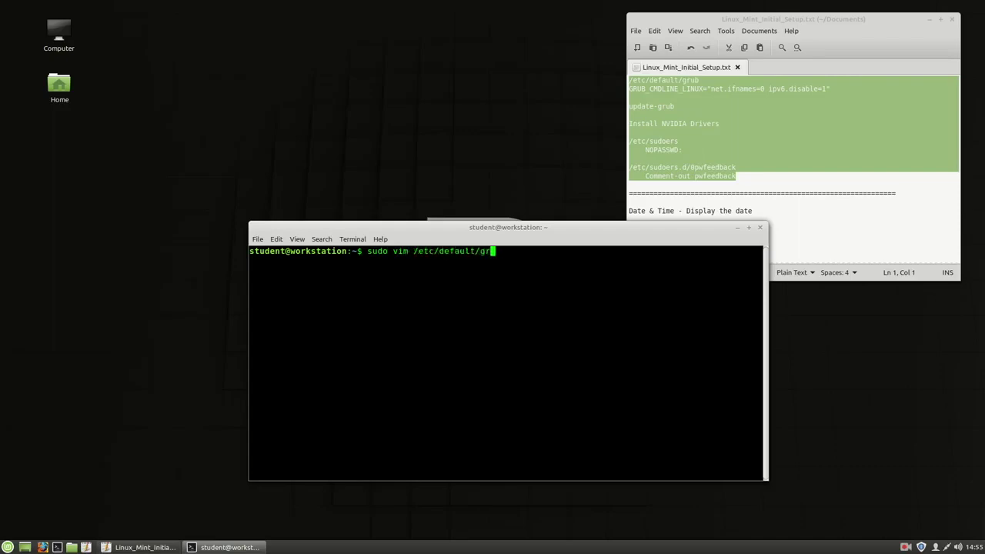
type("ub")
key("Return")
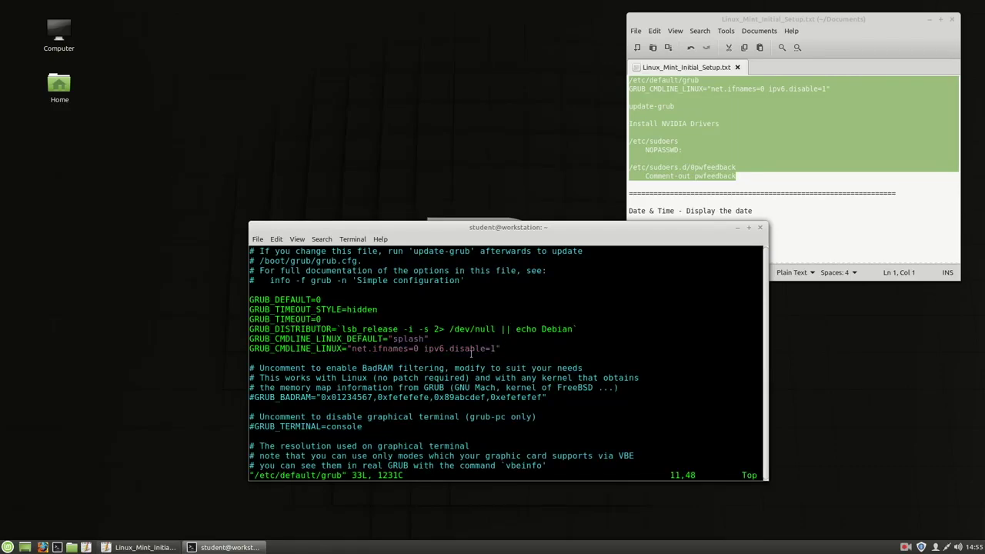
triple_click(471, 349)
left_click(530, 346)
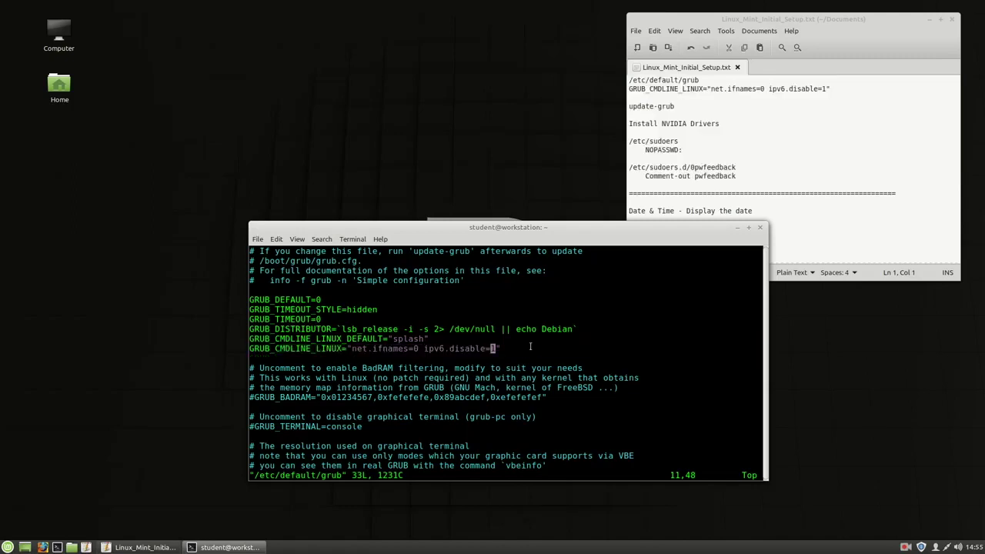
key("i")
type("asd;flkj")
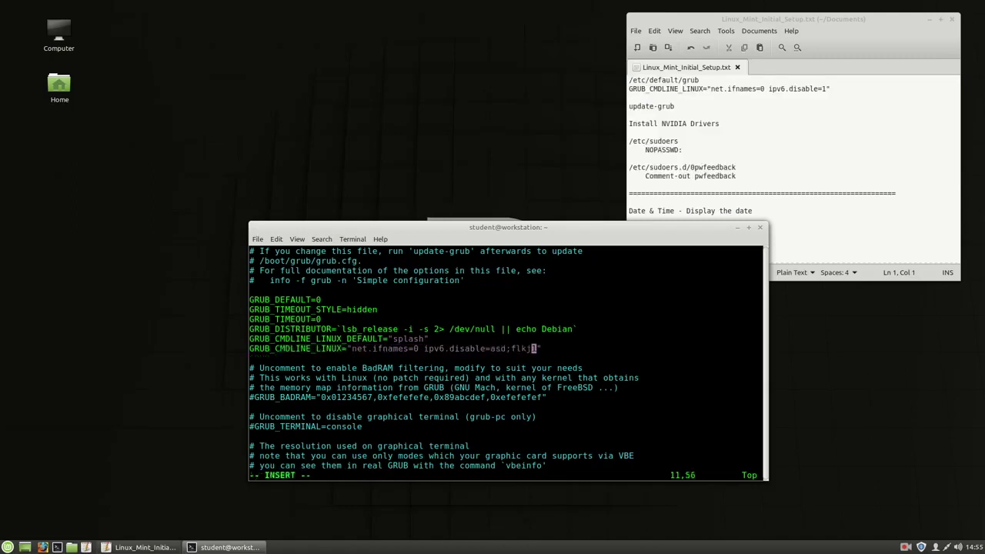
key("BackSpace")
key("BackSpace")
key("BackSpace")
key("BackSpace")
key("BackSpace")
key("BackSpace")
key("BackSpace")
key("BackSpace")
key("Escape")
type(":wq")
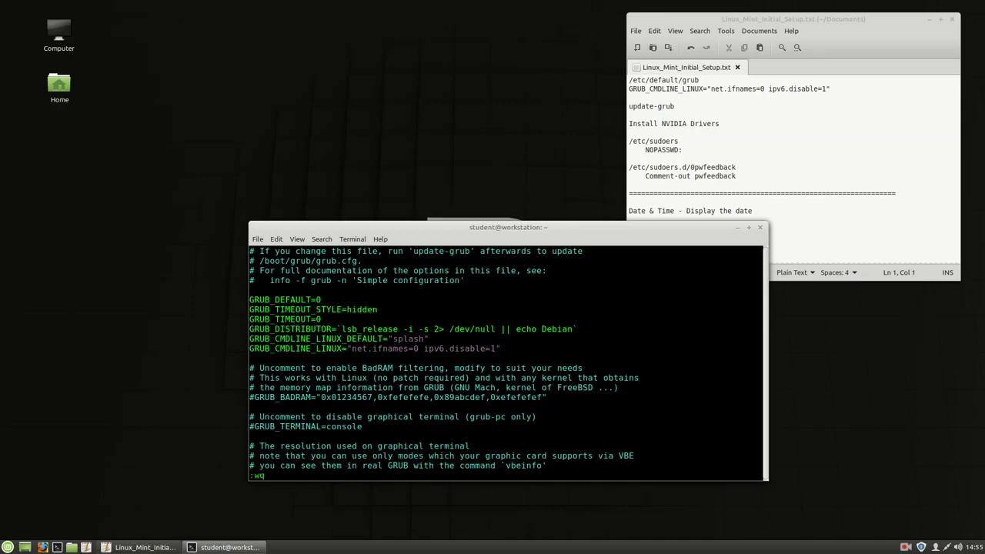
key("Return")
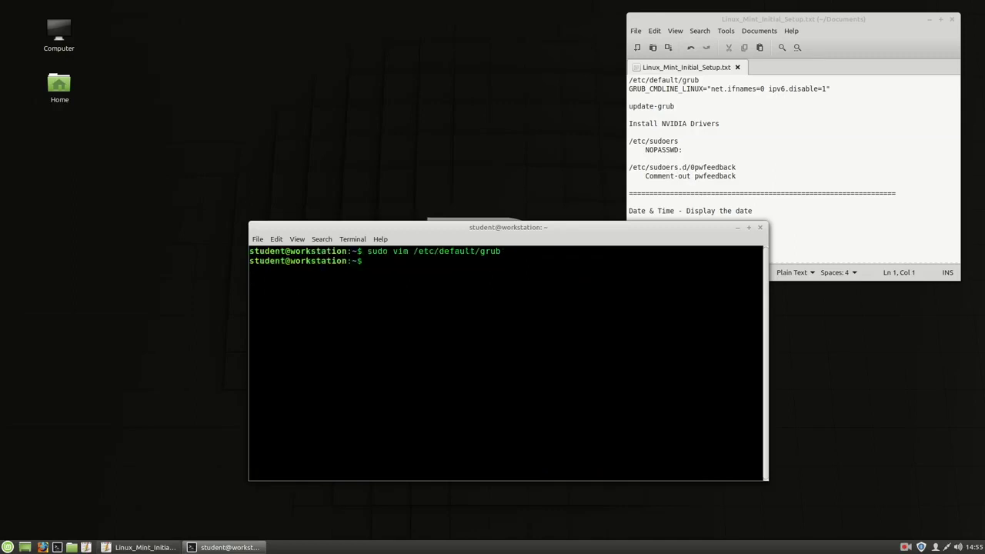
- Regenerate the GRUB configuration by running update-grub with sudo
type("update-grub")
key("Return")
key("Up")
key("Home")
type("sudo")
key("Return")
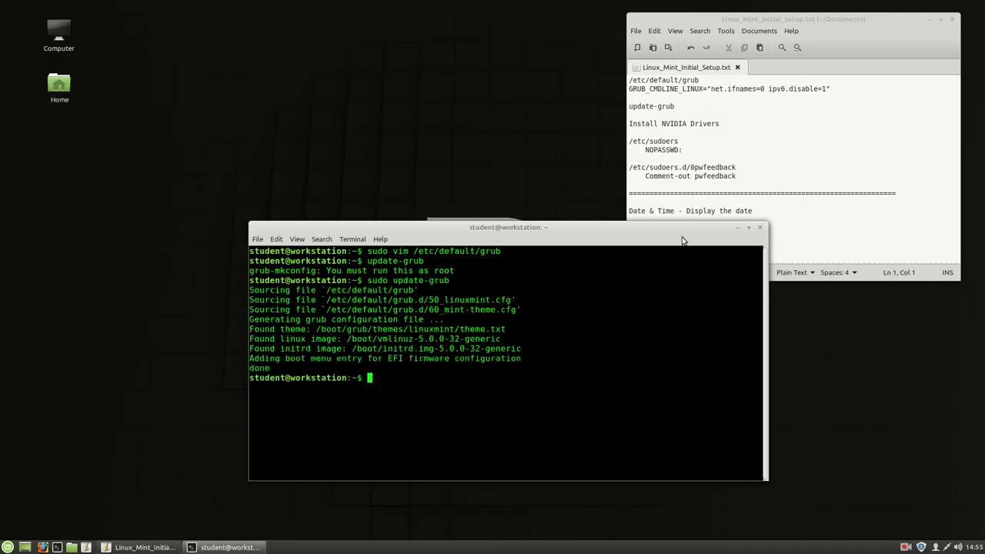
- Open /etc/sudoers in vim with sudo
type("sudo vi /etc")
key("BackSpace")
key("BackSpace")
key("BackSpace")
key("BackSpace")
key("BackSpace")
type("m /etc/sudoers")
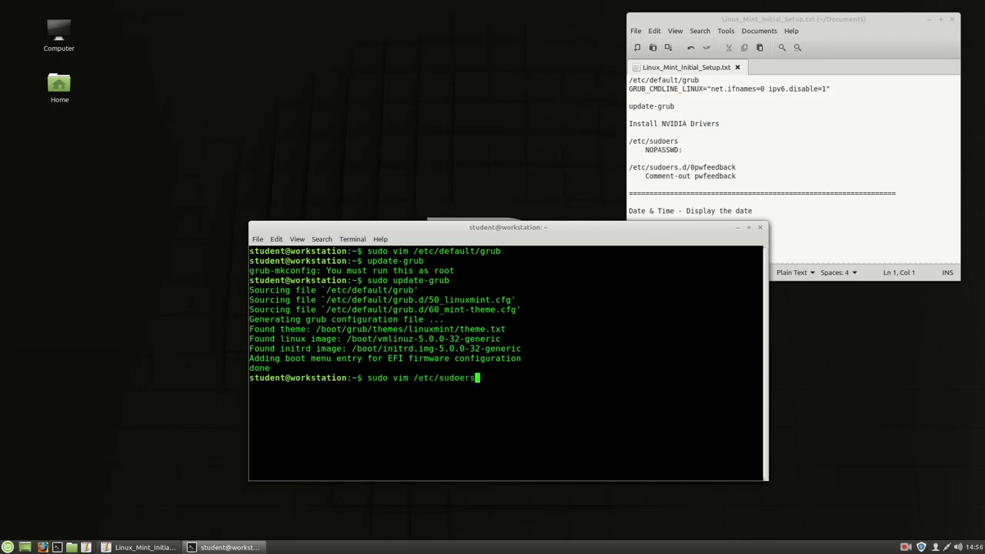
key("Return")
- Verify the %sudo rule reads ALL=(ALL:ALL) NOPASSWD: ALL, then save and quit with :wq
key("shift+g")
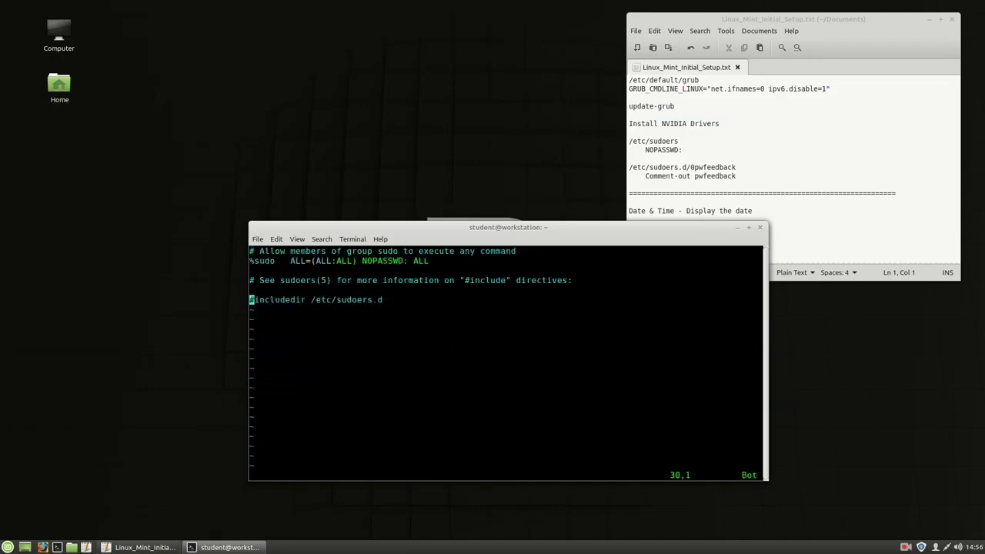
key("k")
key("k")
key("k")
key("k")
key("w")
key("w")
key("w")
key("w")
key("w")
key("w")
key("w")
key("w")
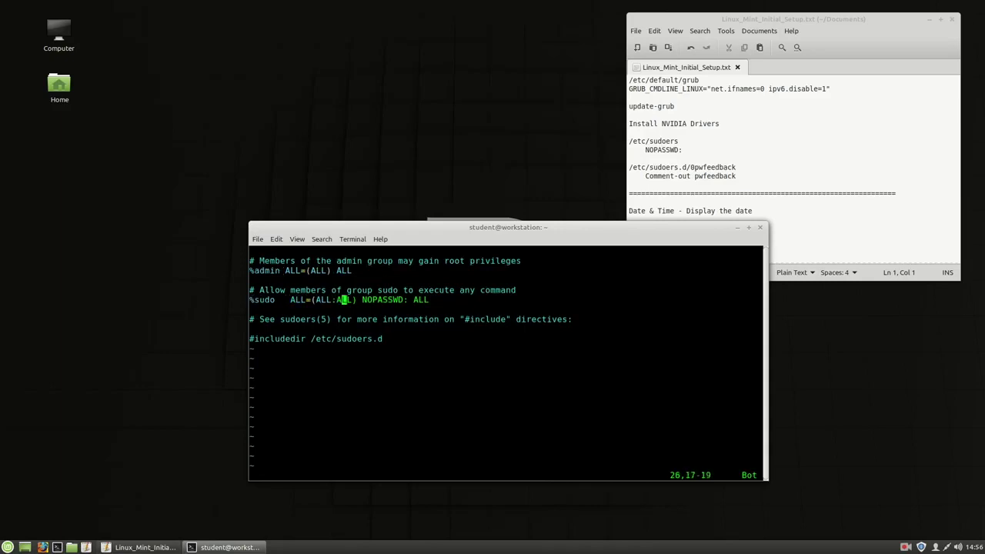
key("w")
key("w")
key("h")
key("h")
key("h")
key("h")
key("h")
key("h")
key("h")
key("h")
key("h")
key("h")
key("l")
key("l")
key("l")
key("l")
key("l")
key("l")
key("l")
key("l")
key("l")
key("h")
key("h")
key("h")
key("h")
key("h")
key("h")
key("h")
key("h")
key("h")
type(":wq")
key("Return")
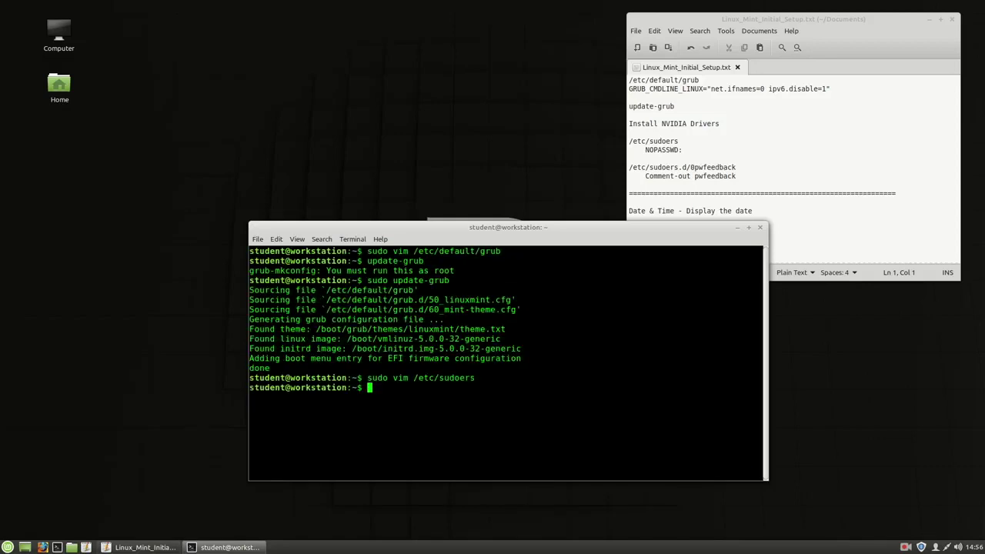
- Paste the /etc/sudoers.d/0pwfeedback path from the checklist, open it in vim, and quit
left_click(699, 167)
triple_click(699, 167)
middle_click(587, 329)
key("Home")
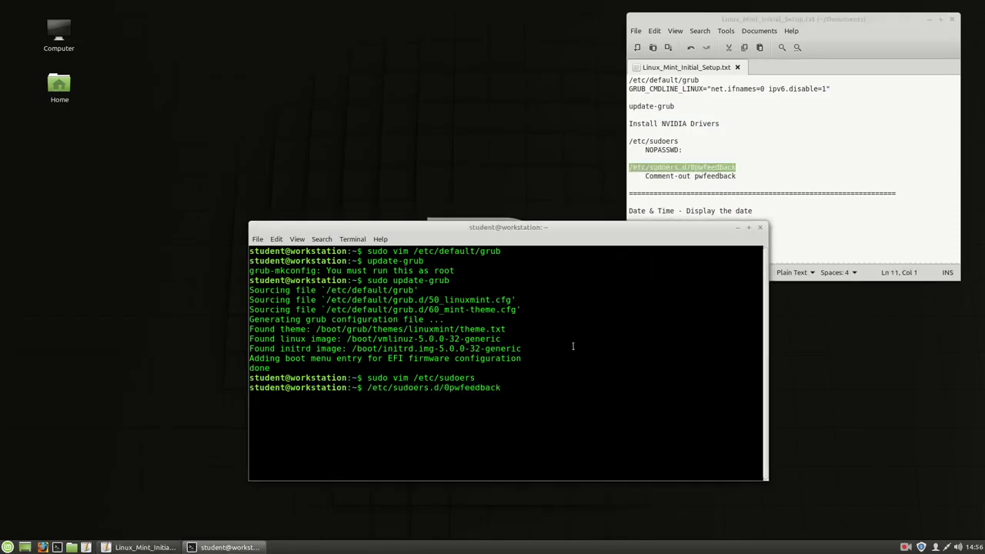
type("vim")
key("Return")
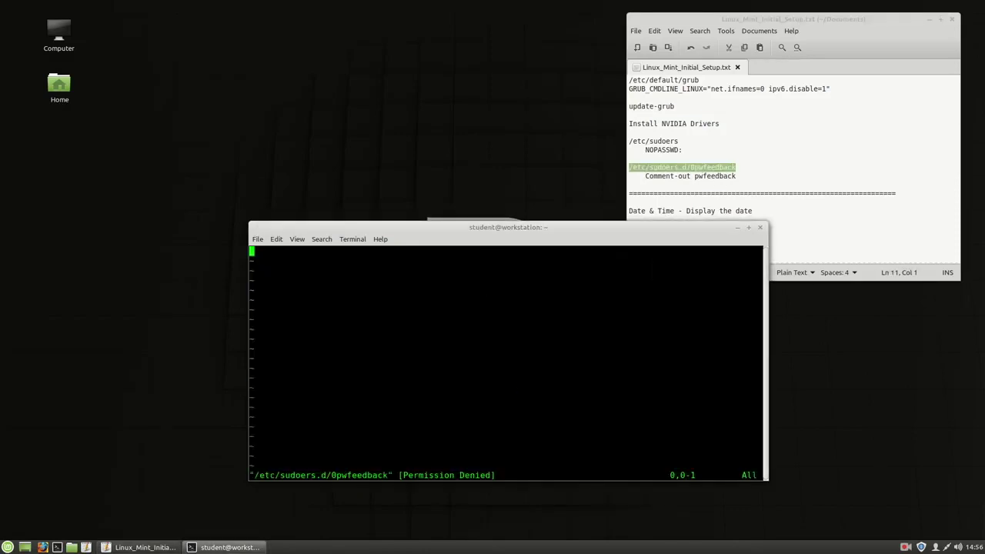
double_click(365, 475)
left_click(392, 404)
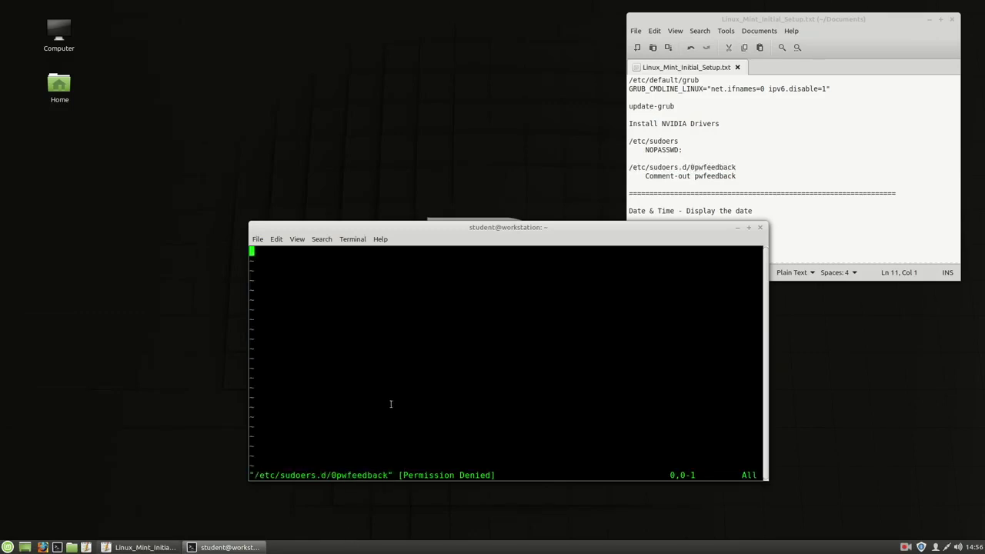
type(":q")
key("Return")
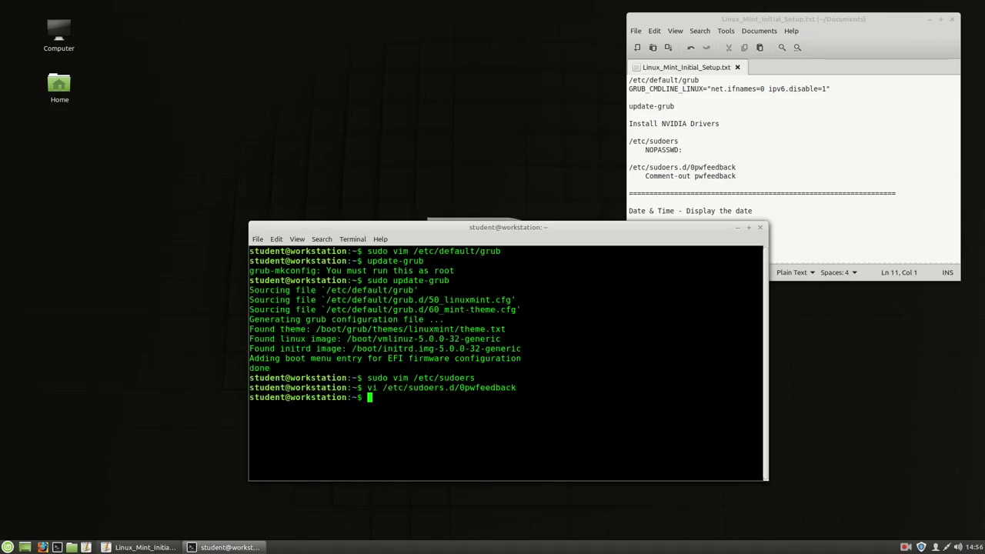
- Reopen /etc/sudoers.d/0pwfeedback with sudo, find it empty, and quit with :q
key("Up")
key("Home")
type("sudo")
key("Return")
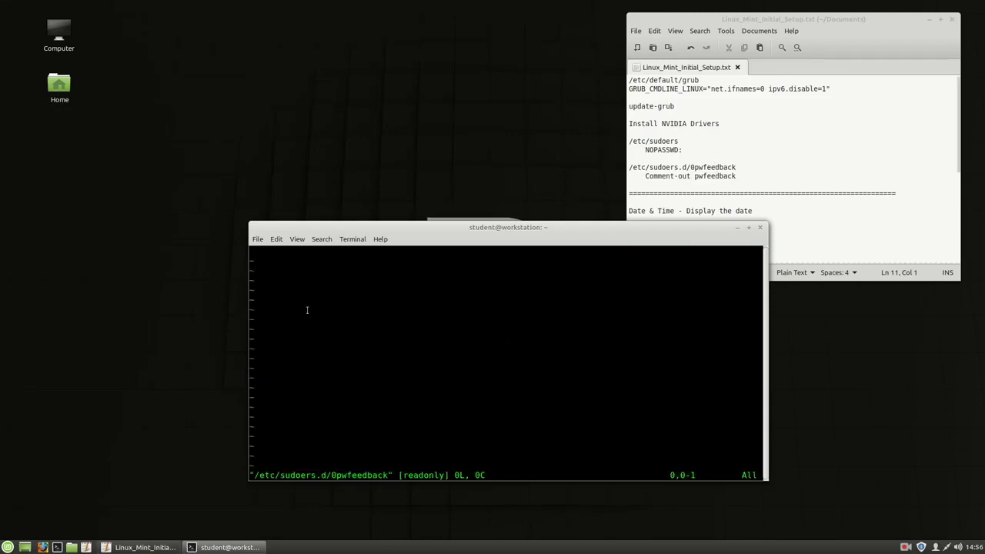
type(":q")
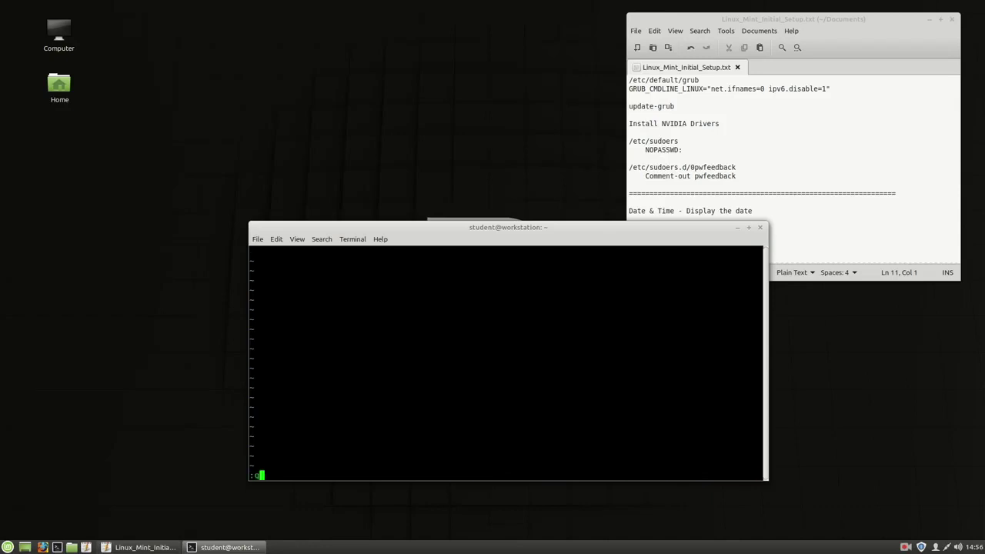
key("Return")
- Enter a root shell with sudo -s without a password prompt, then exit
type("sudo -s")
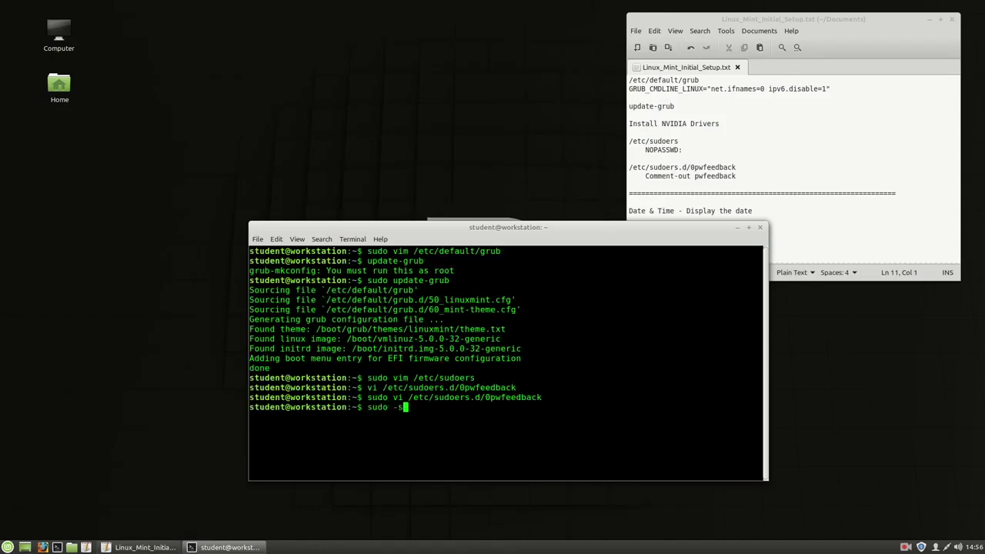
key("Return")
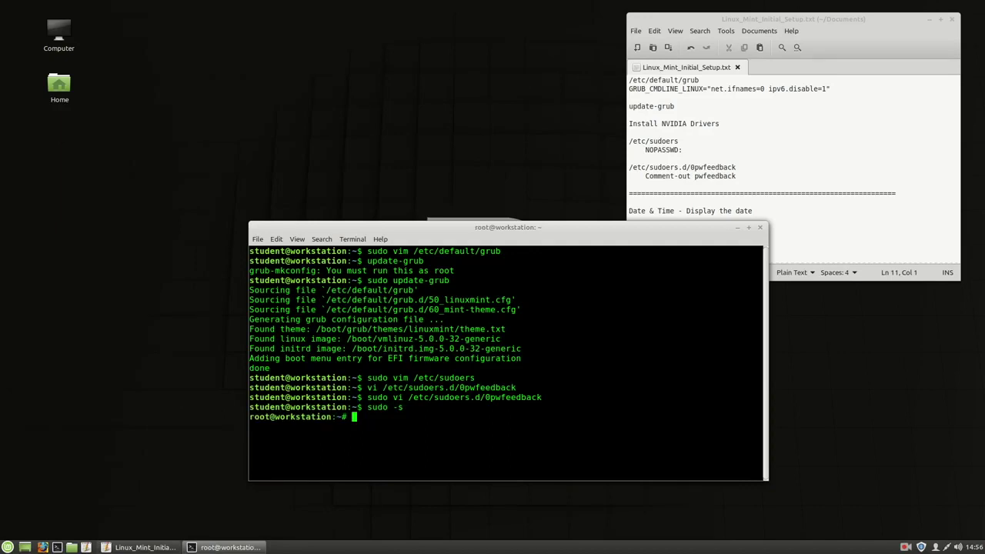
type("exit")
key("Return")
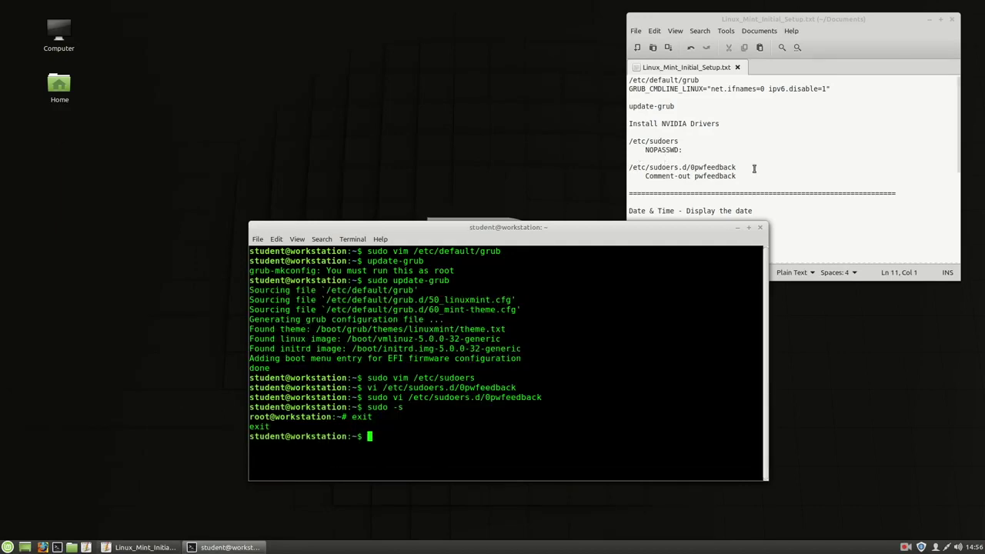
- Move the terminal window up and to the left, clear of the Xed checklist
left_click(761, 175)
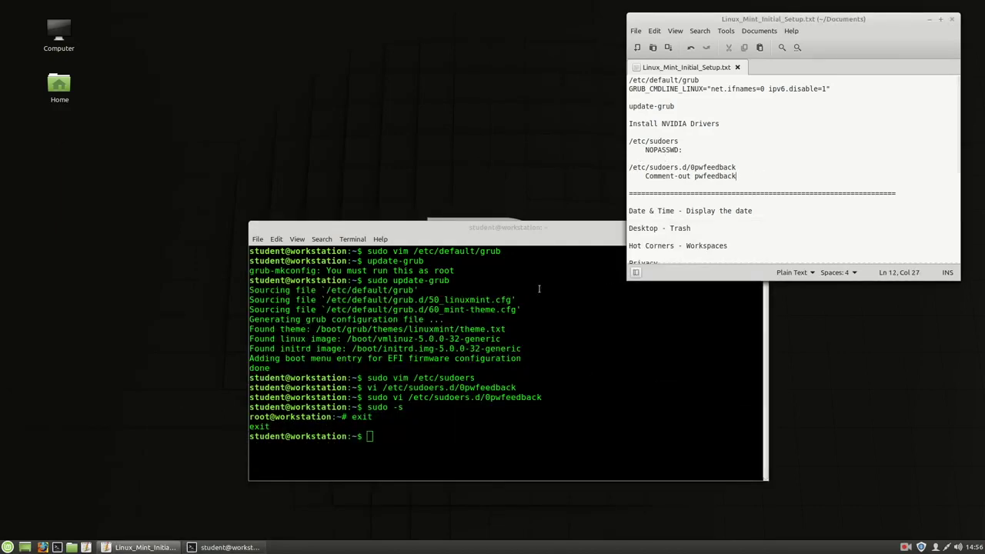
left_click_drag(530, 229, 415, 183)
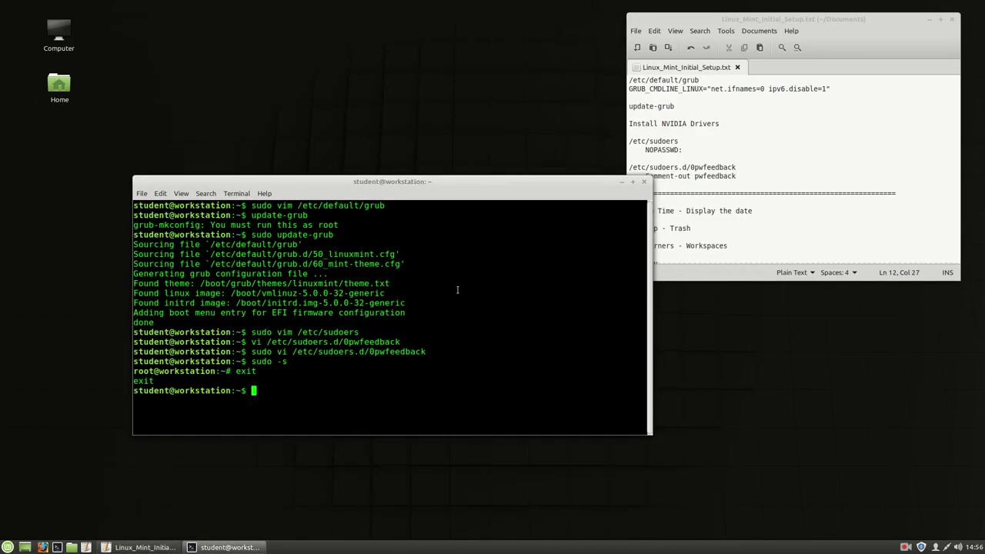